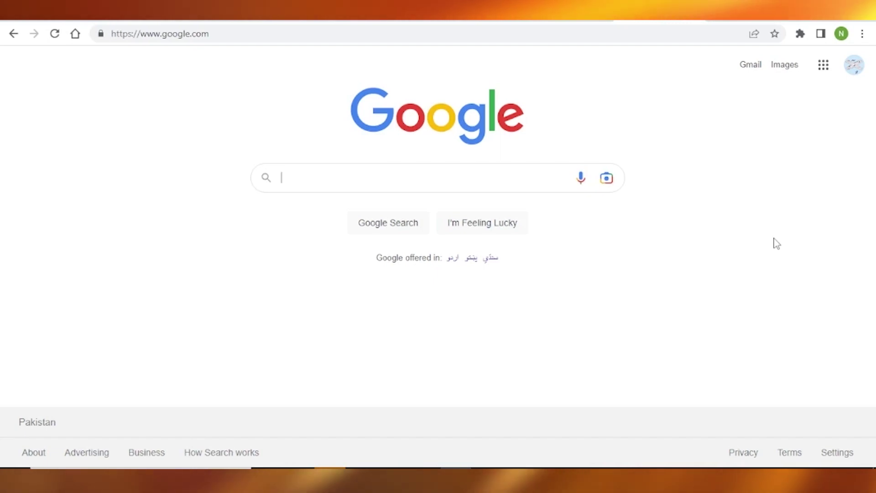
Open Chrome's main three-dot menu to reach Settings.
click(862, 35)
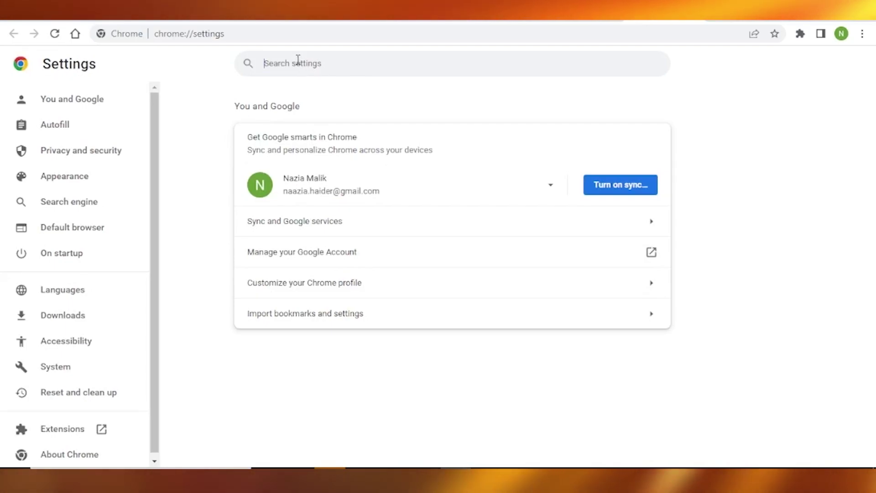
text(br)
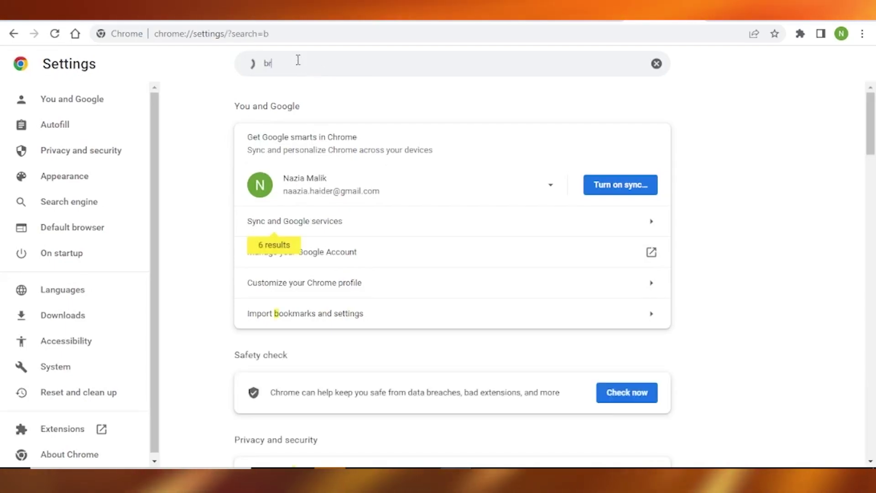
text(owsing)
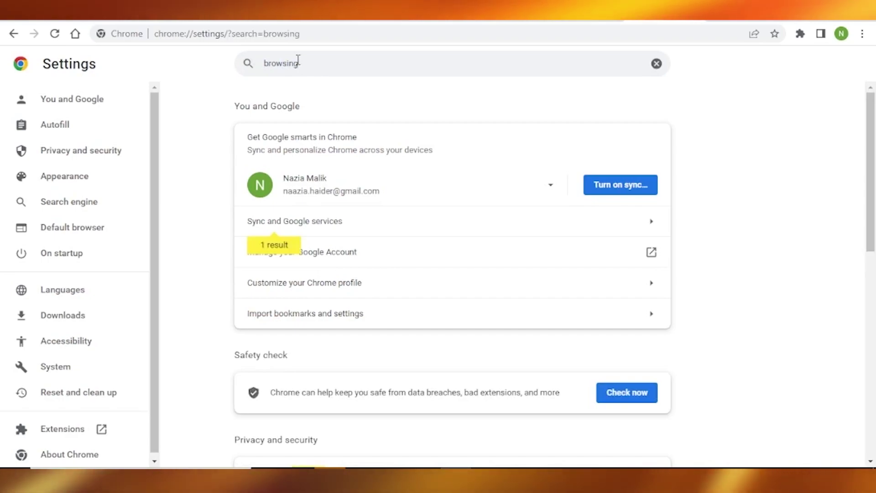
scroll(555, 171, down, 1)
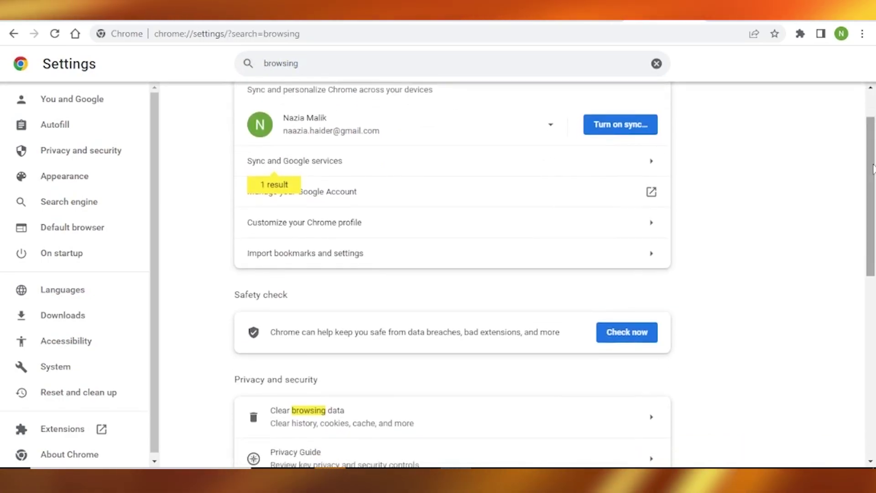
drag(873, 158, 872, 246)
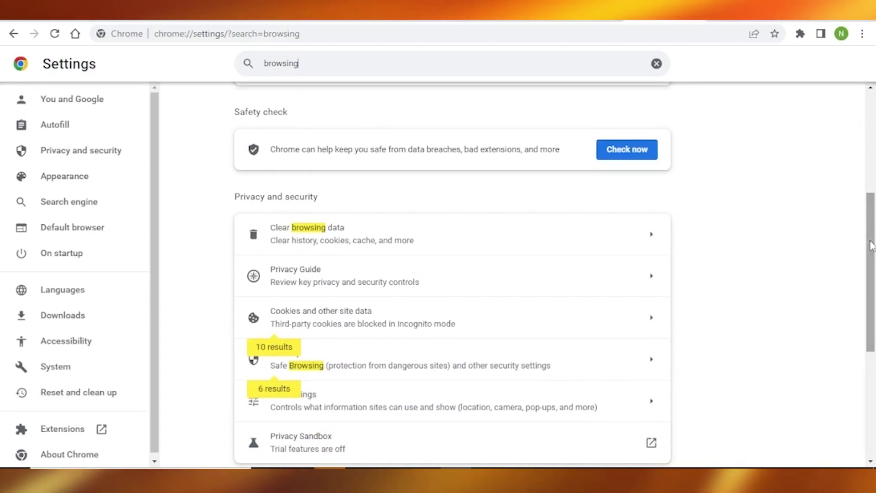
Open Clear browsing data and set its time range to All time.
click(582, 236)
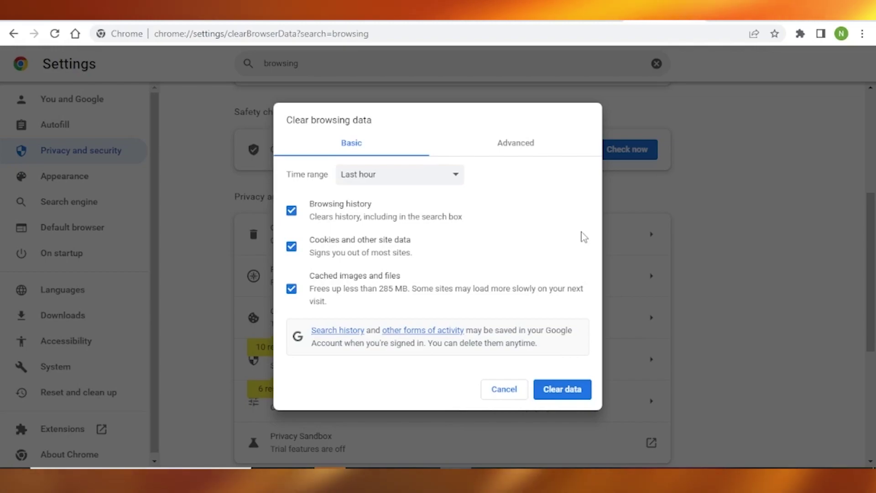
click(460, 178)
click(363, 233)
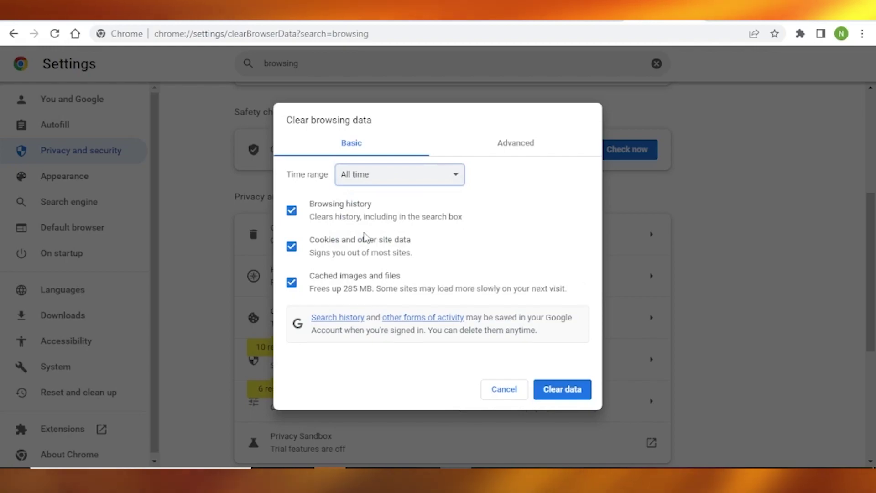